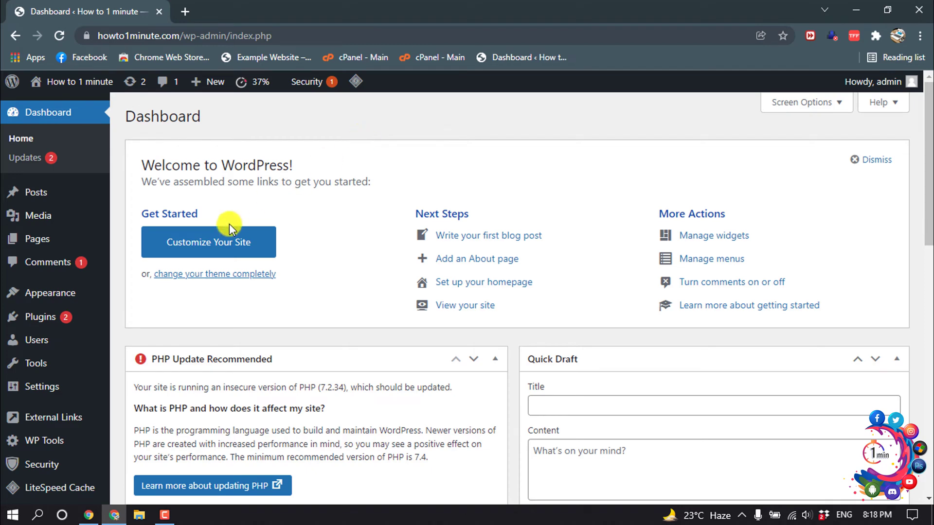
Search the plugin directory for 'sassy', then install and activate Sassy Social Share.
mouse_move(78, 317)
left_click(144, 336)
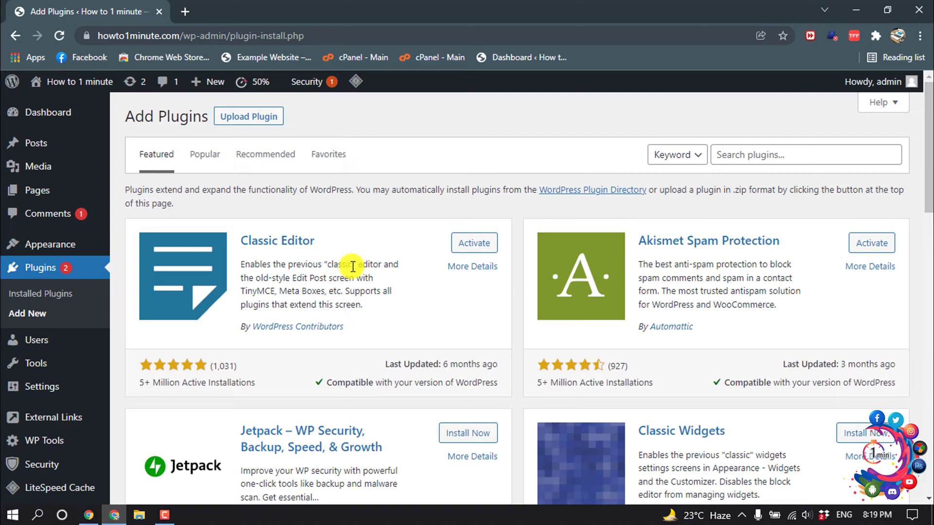
left_click(738, 156)
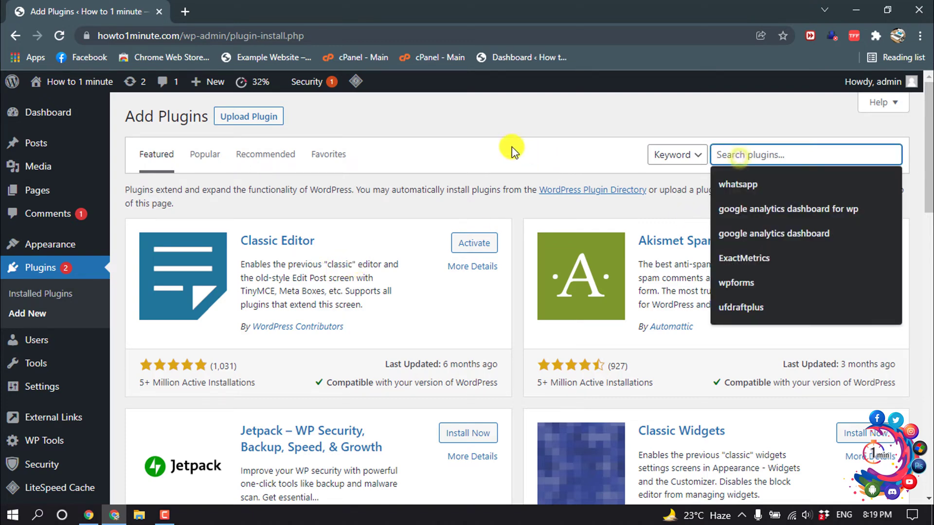
type("sas")
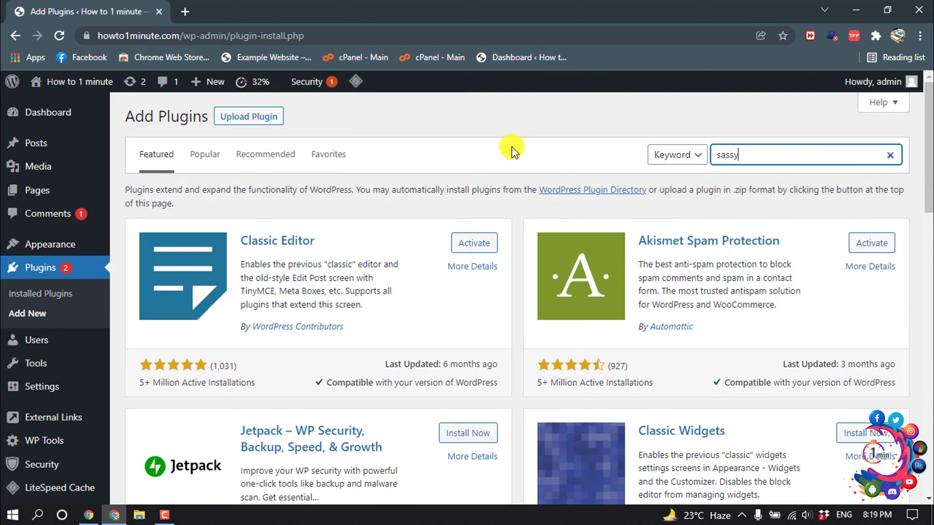
type("sy")
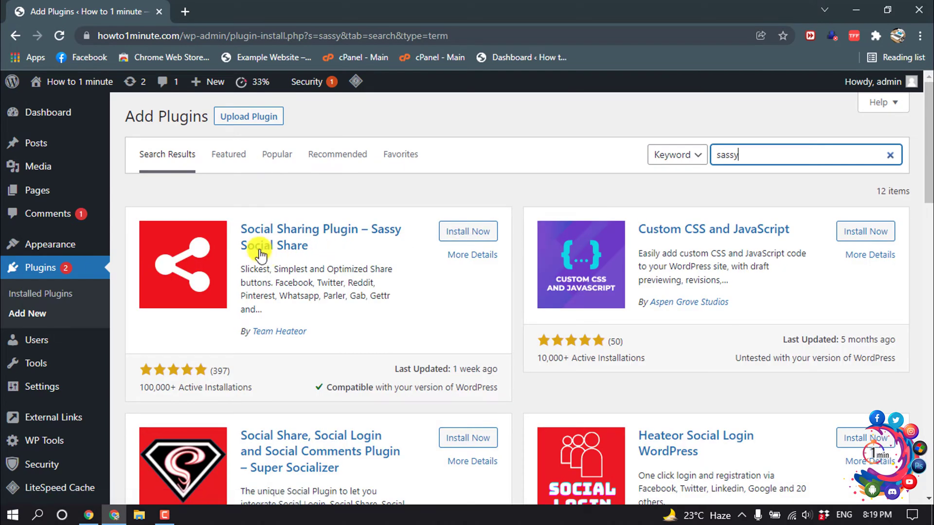
left_click(472, 233)
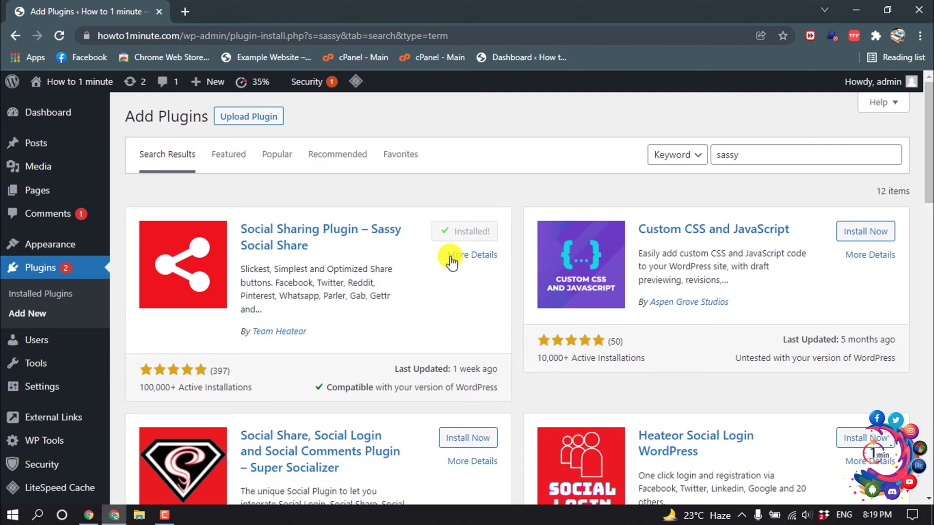
left_click(464, 243)
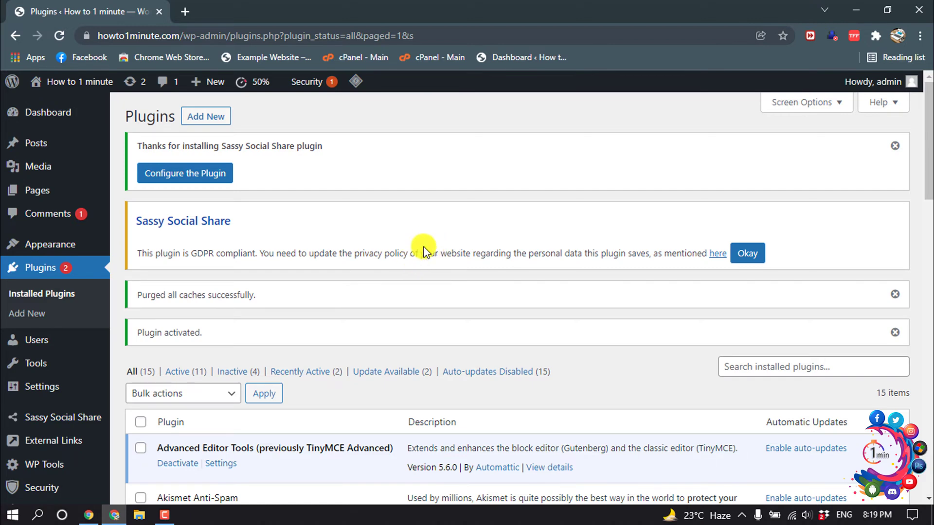
mouse_move(41, 424)
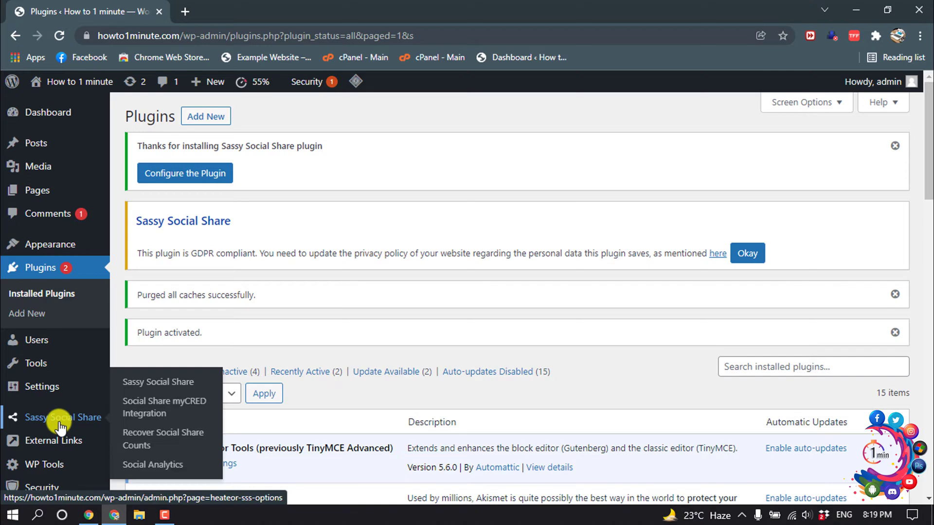
Set the standard interface icons to Round at 35 pixels, after previewing square and rectangle shapes.
left_click(62, 421)
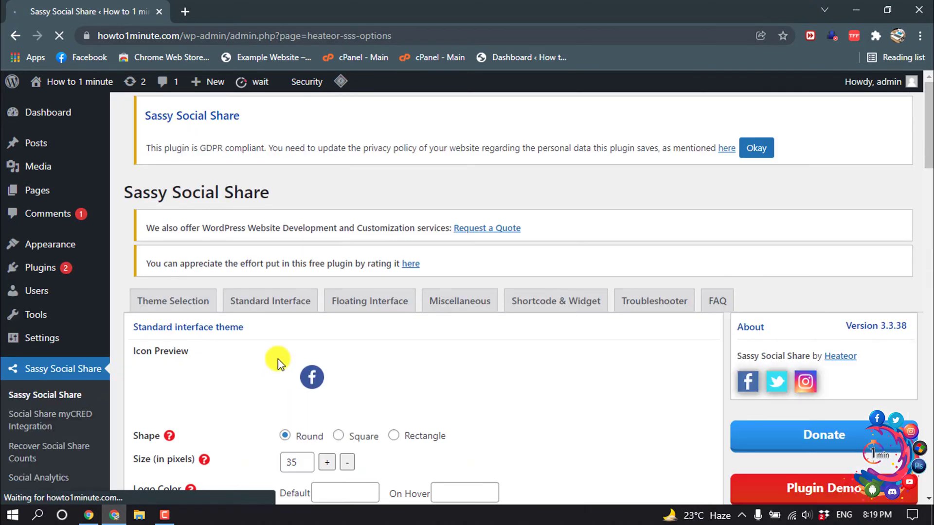
left_click(163, 306)
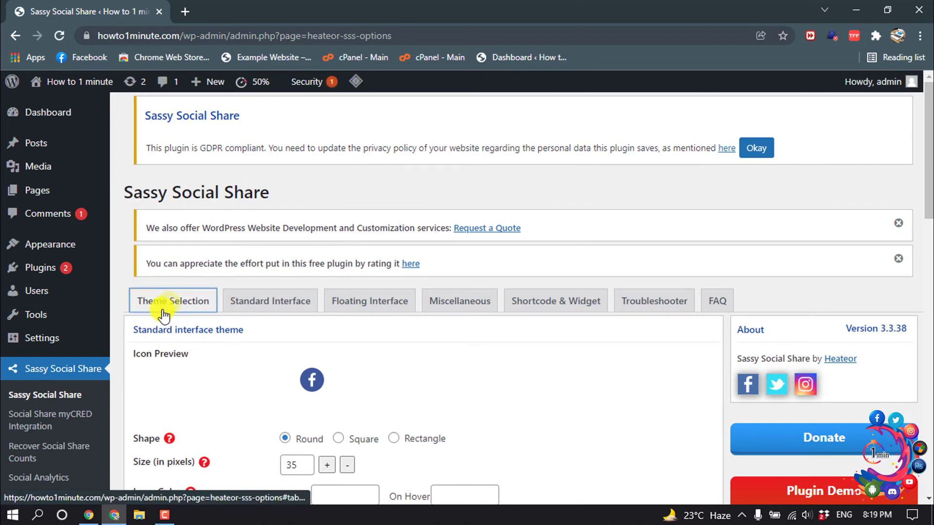
scroll(285, 291, "down", 3)
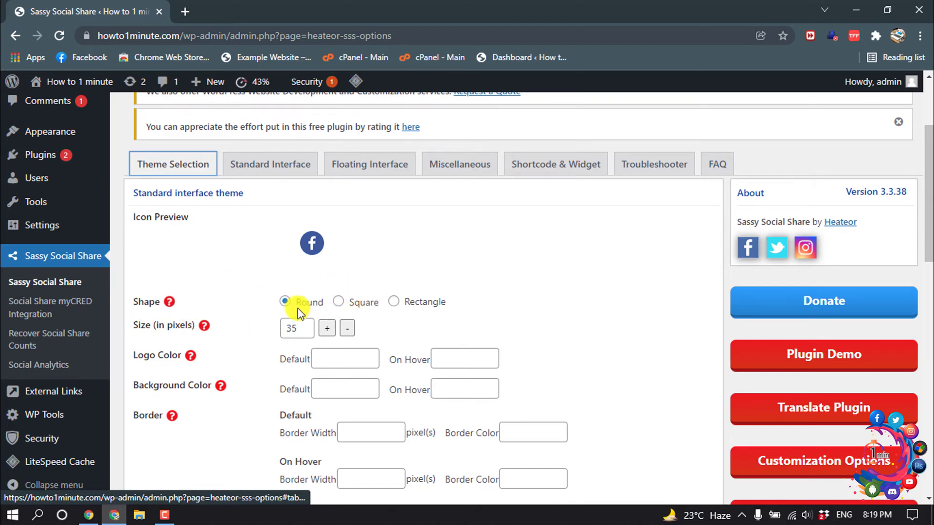
left_click(338, 303)
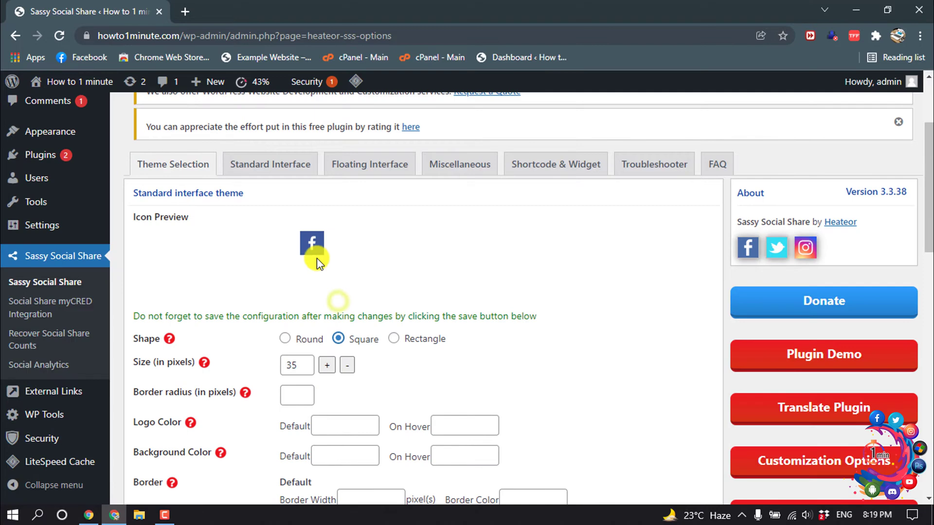
left_click(393, 339)
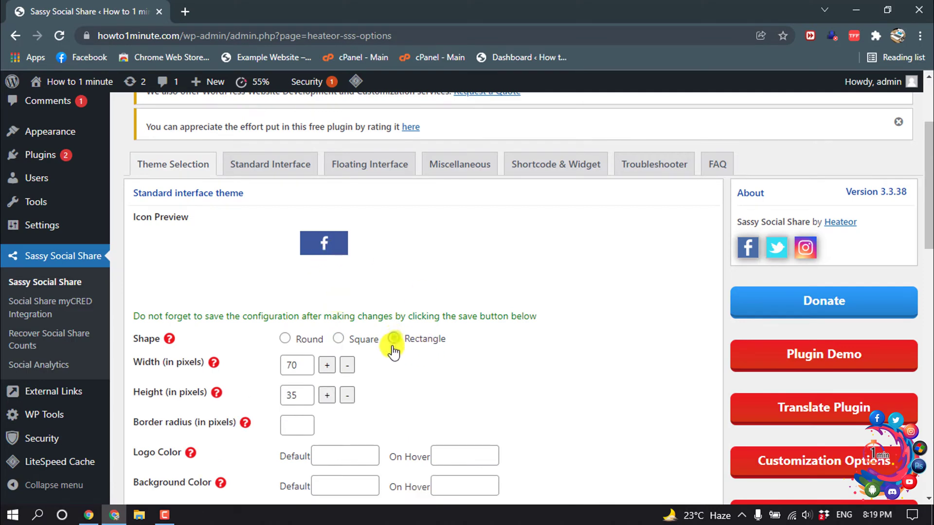
left_click(285, 339)
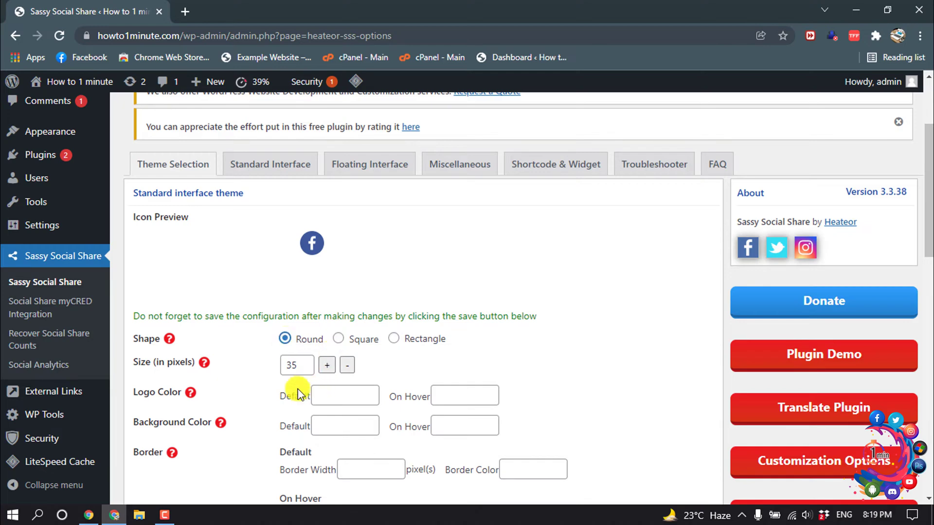
left_click(326, 365)
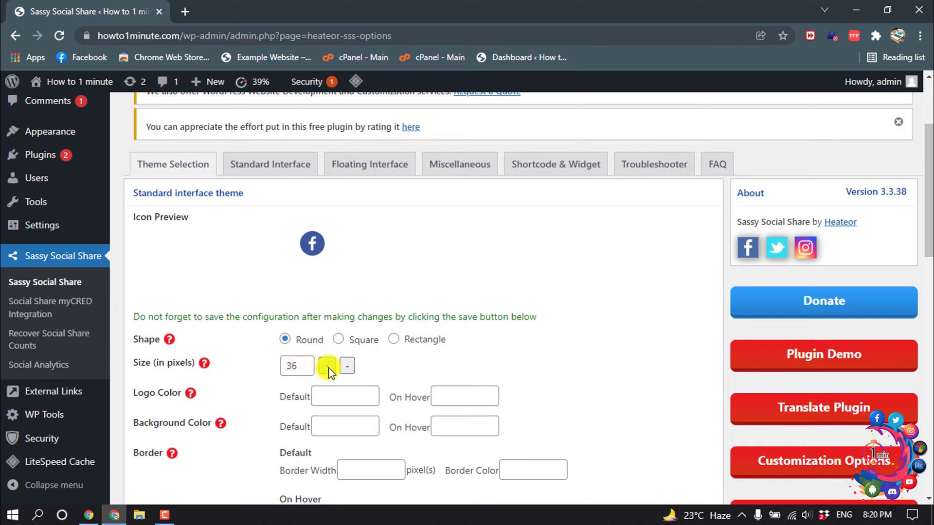
left_click(326, 365)
left_click(347, 366)
Make the floating interface icons Round and save the settings.
scroll(357, 369, "down", 3)
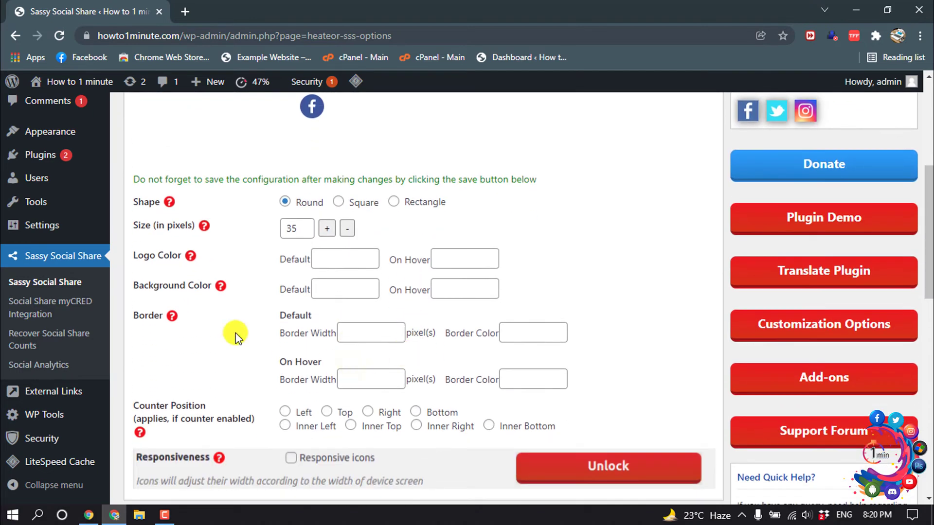
left_click(348, 258)
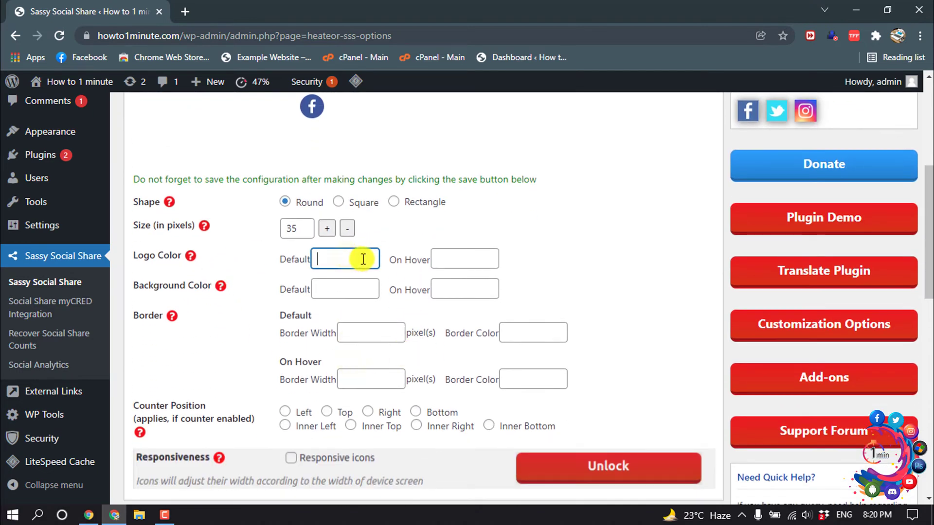
scroll(407, 296, "down", 6)
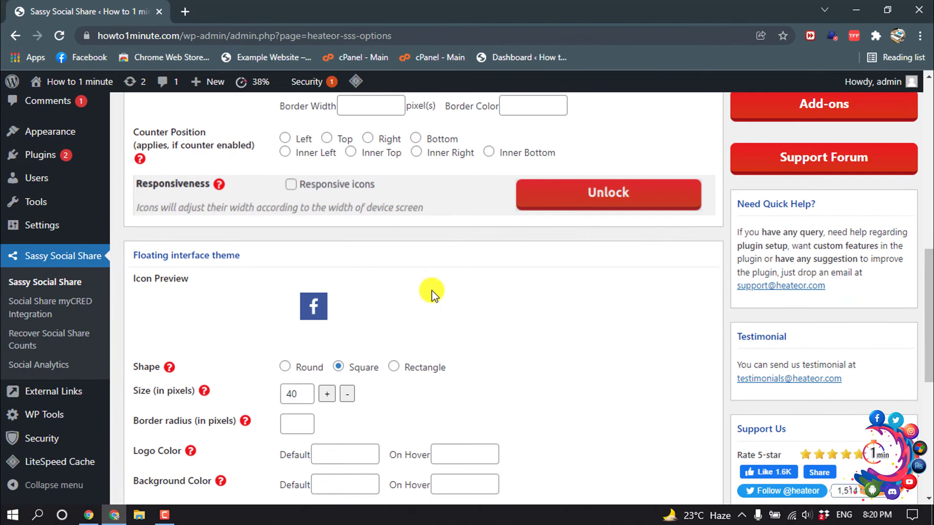
scroll(430, 291, "down", 2)
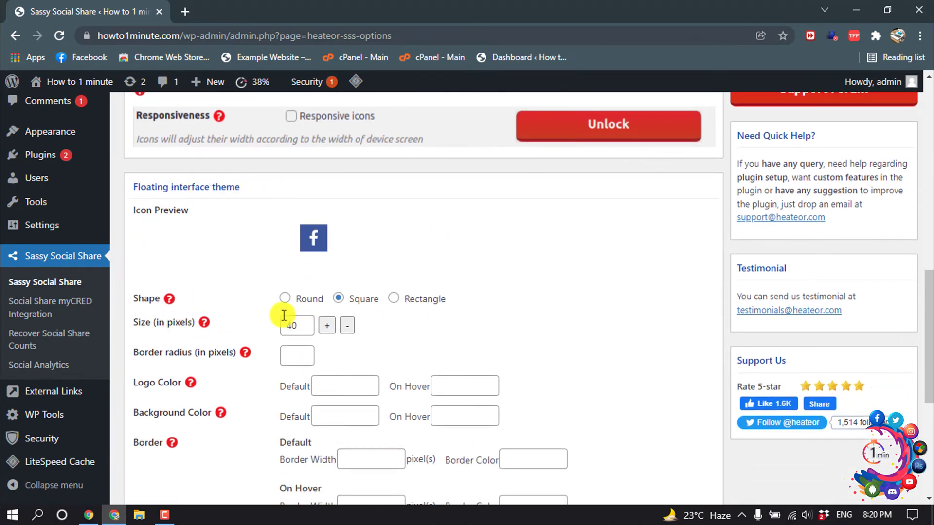
left_click(286, 298)
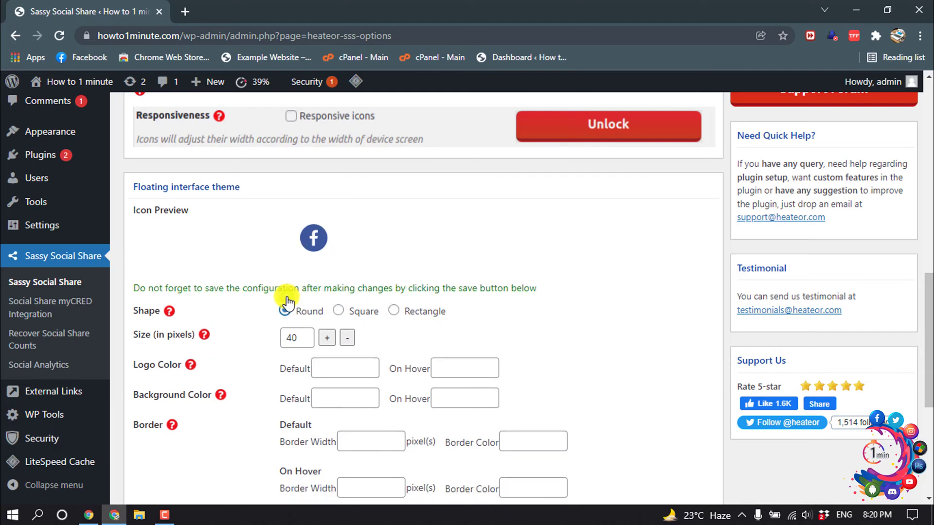
scroll(287, 311, "down", 5)
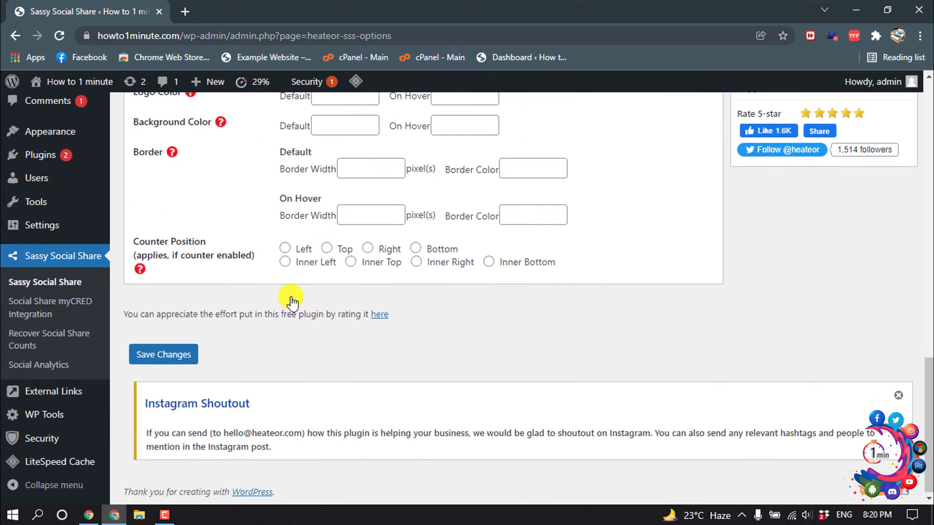
left_click(155, 360)
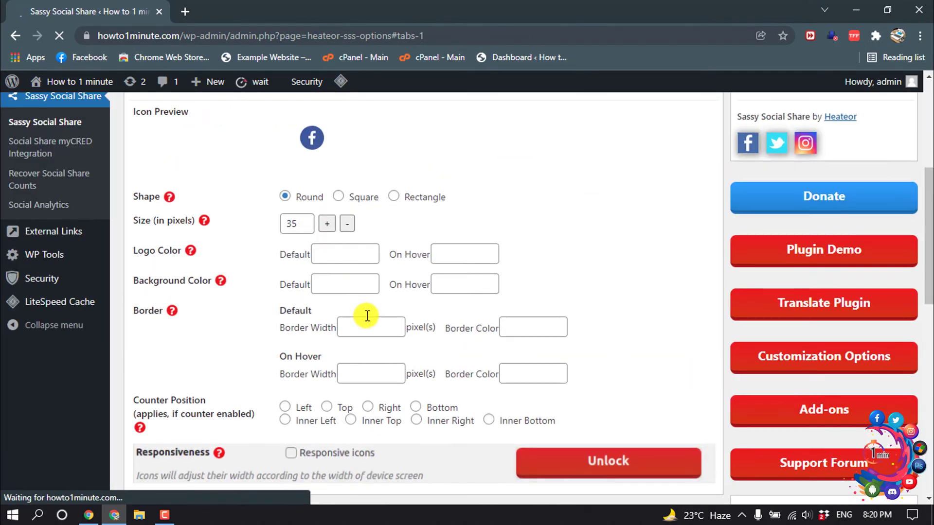
Remove Reddit, Mix and MeWe from the Standard Interface sharing services.
scroll(367, 317, "up", 5)
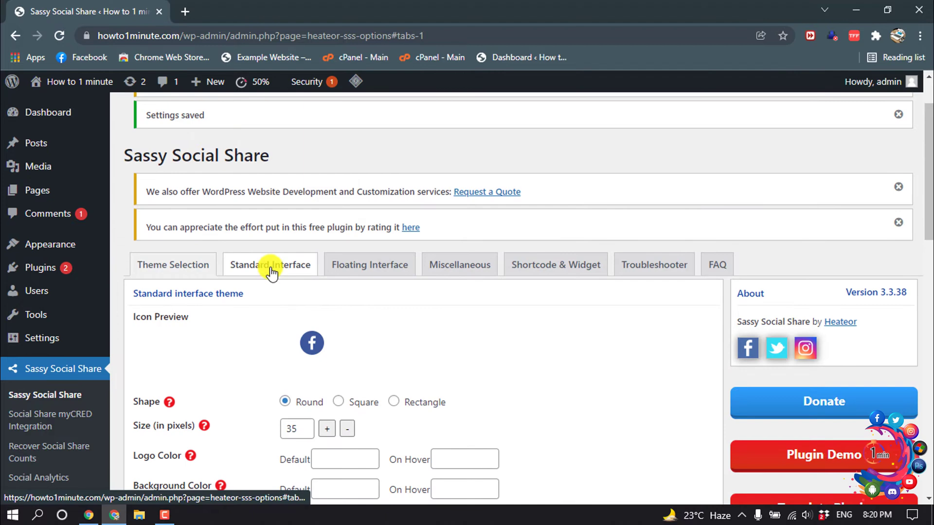
left_click(273, 274)
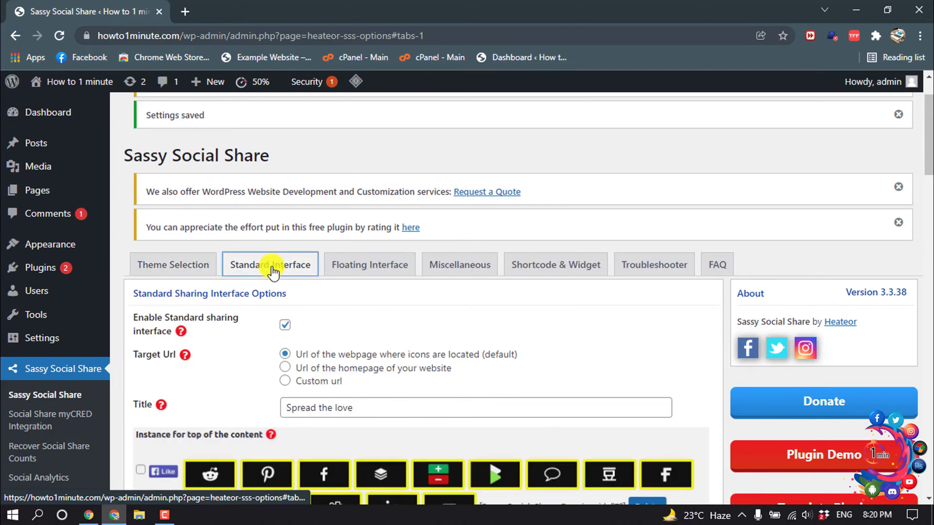
left_click(283, 328)
scroll(284, 331, "down", 12)
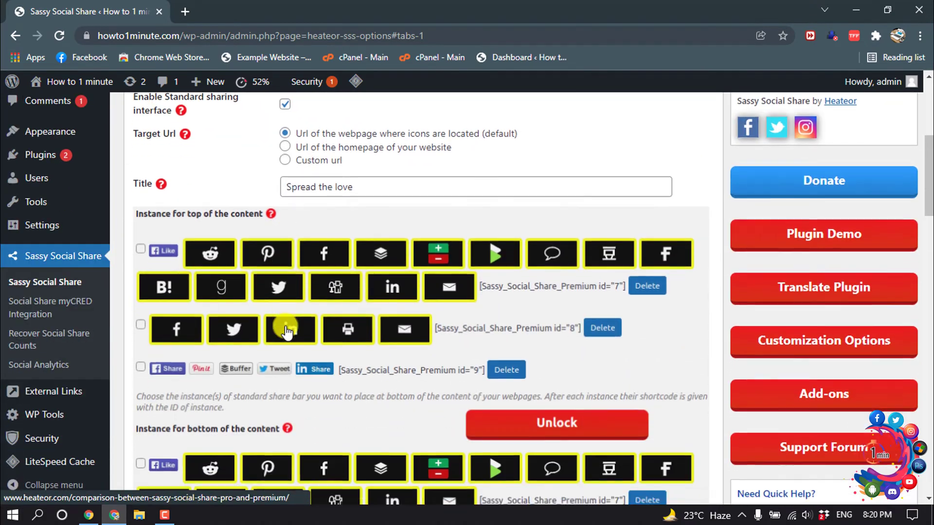
scroll(286, 326, "down", 4)
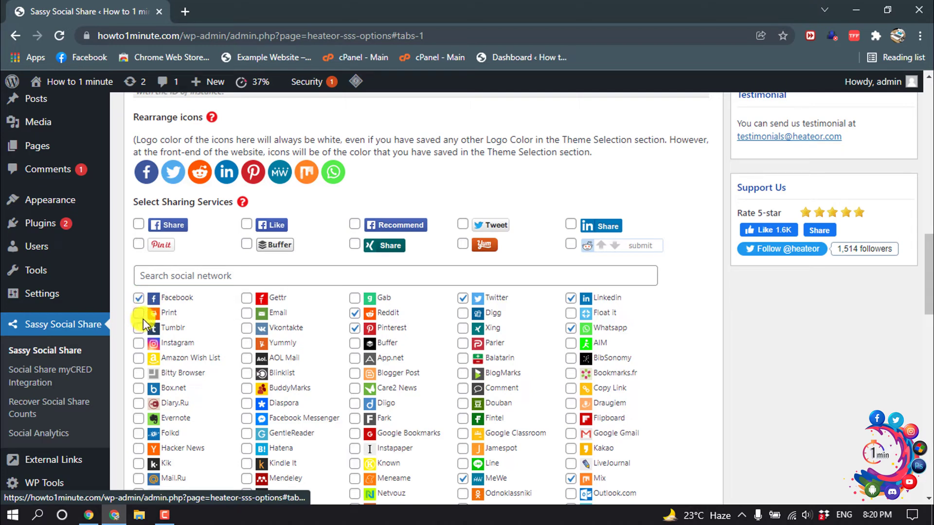
left_click(354, 314)
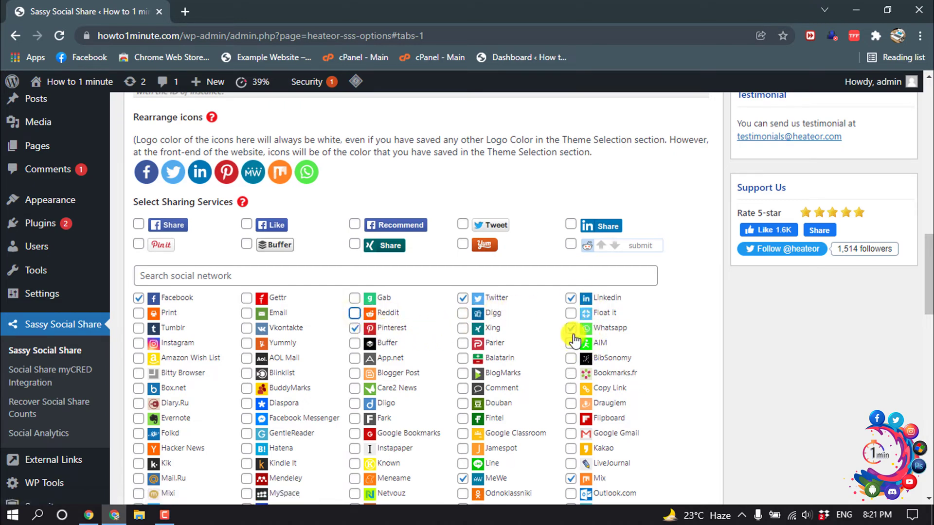
scroll(581, 351, "down", 1)
left_click(571, 411)
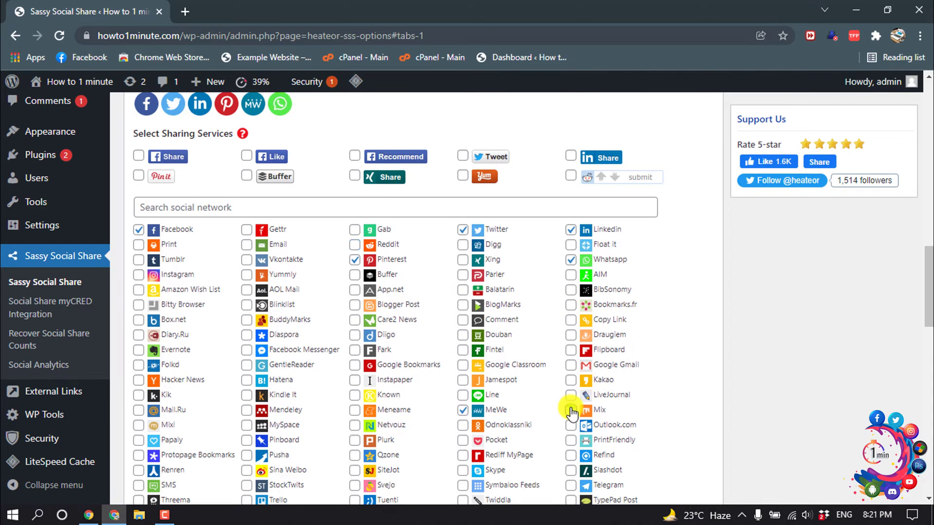
left_click(462, 410)
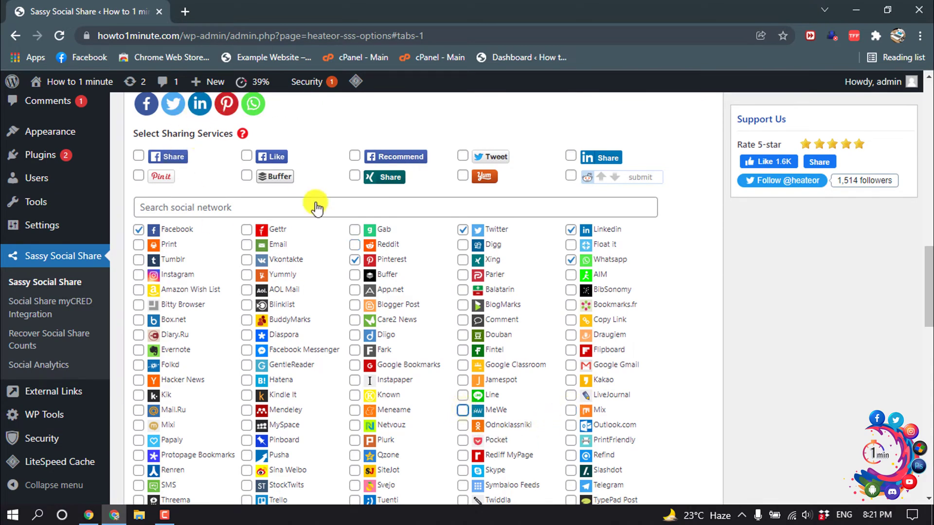
Set the standard share bar placement to Posts only, leaving Pages unchecked, and save.
scroll(306, 401, "down", 1)
scroll(306, 400, "down", 2)
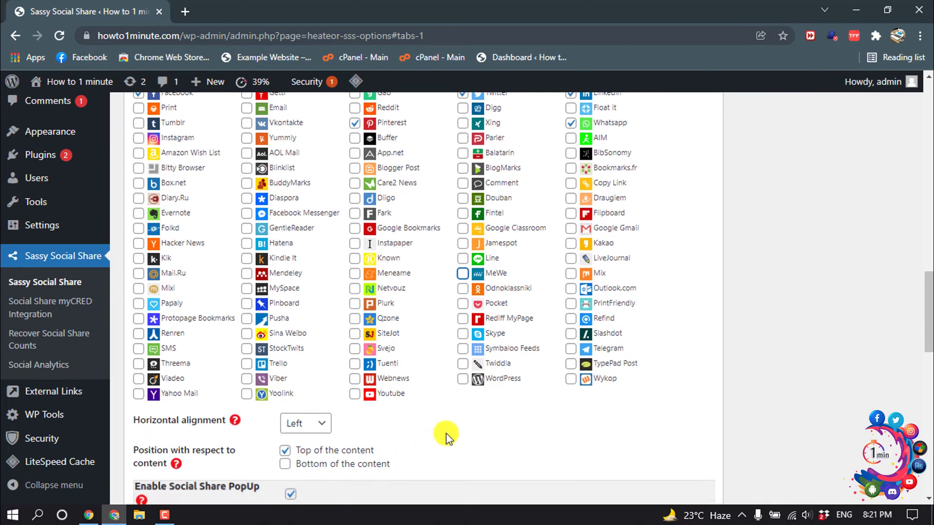
scroll(450, 408, "down", 3)
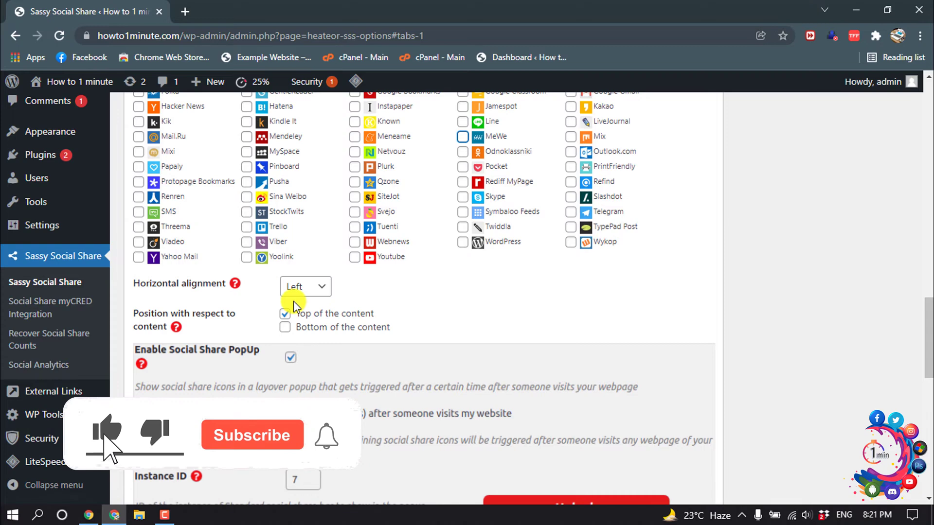
scroll(417, 317, "down", 8)
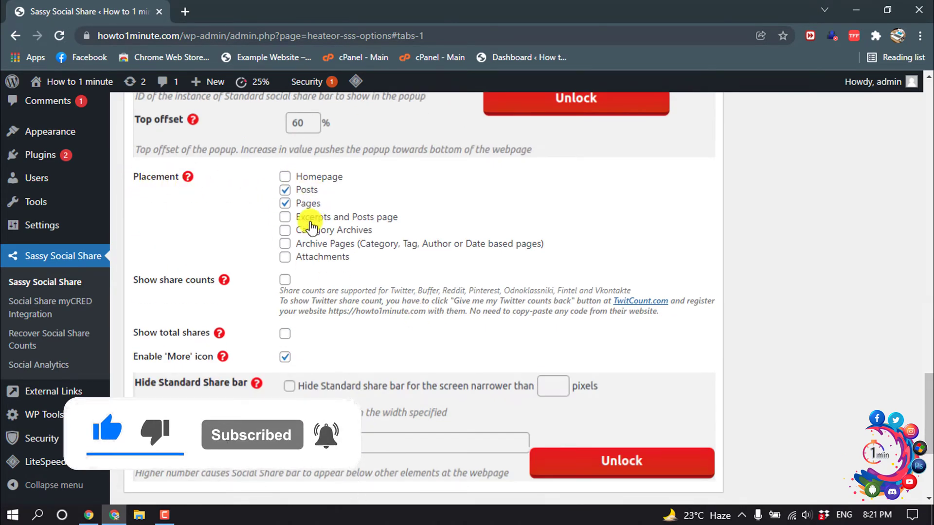
left_click(285, 202)
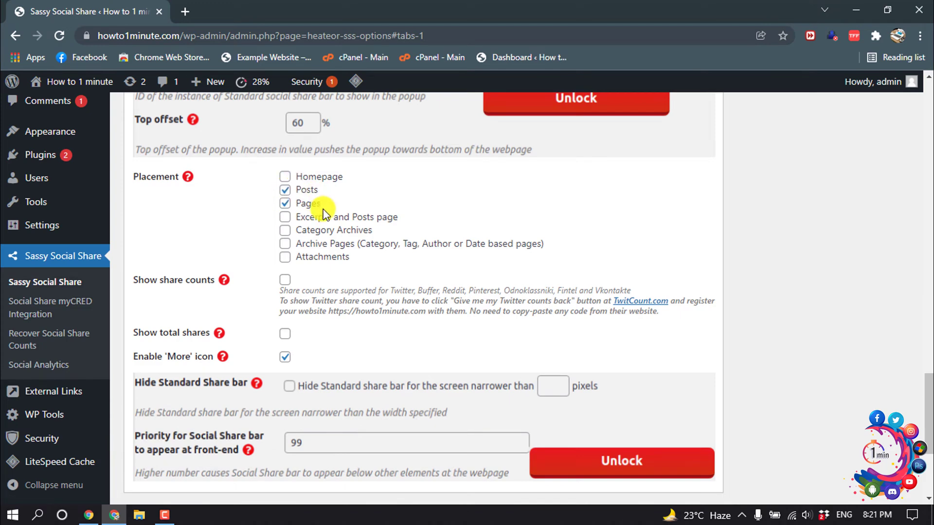
left_click(286, 204)
scroll(261, 204, "down", 3)
scroll(261, 203, "down", 2)
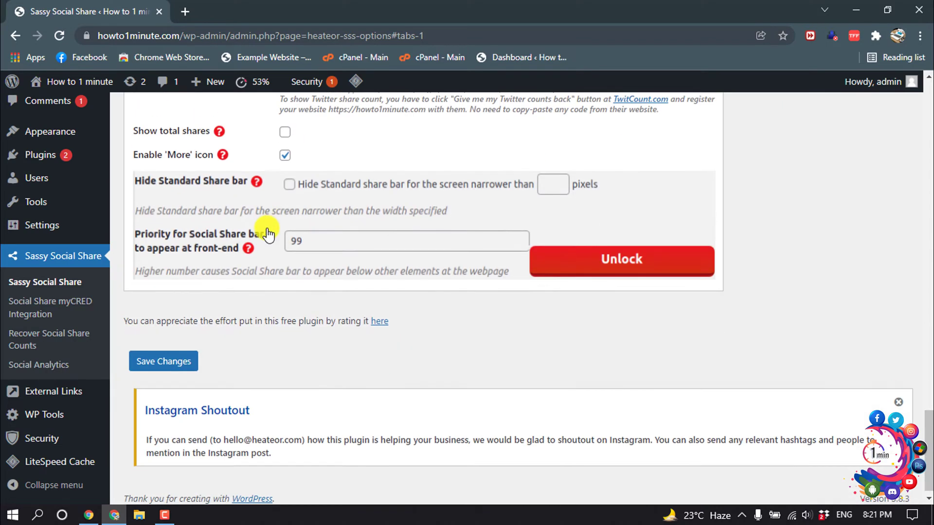
left_click(164, 356)
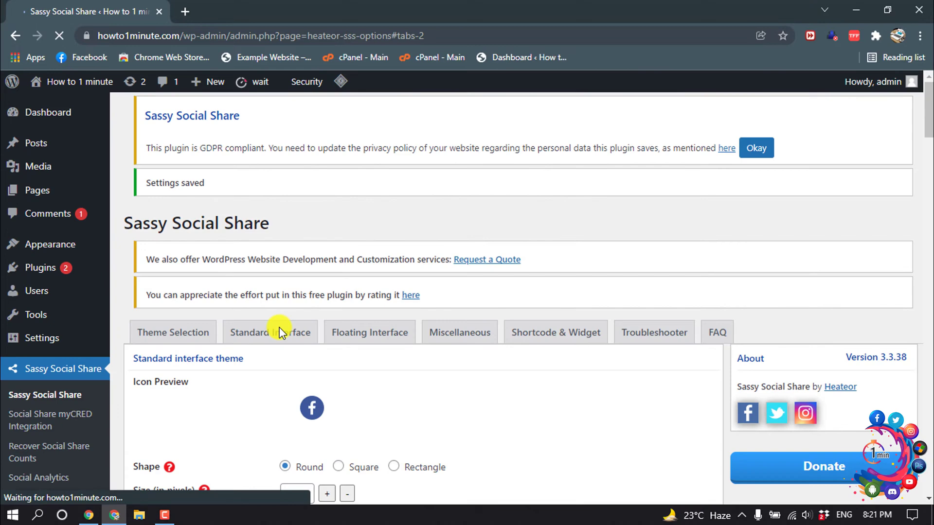
Load the site in a new tab and open the full link post to view its share icons.
key("ctrl+t")
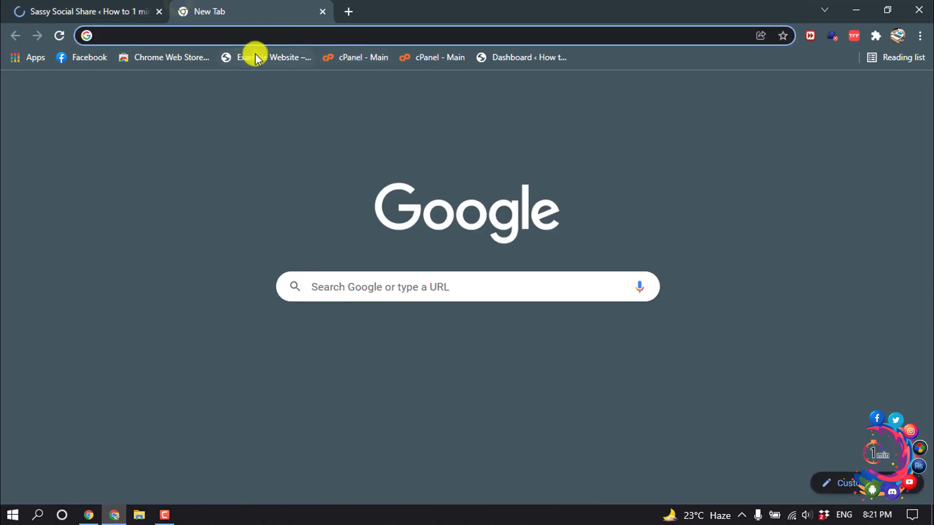
key("Return")
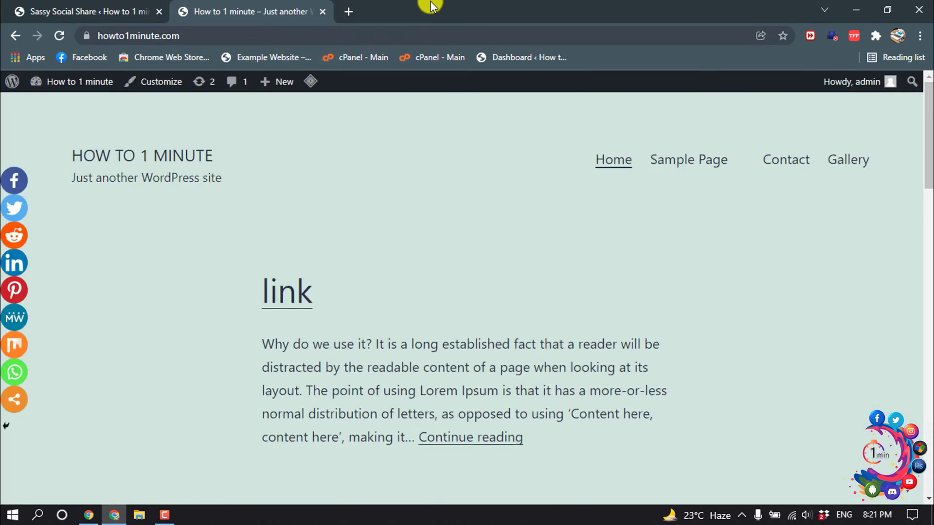
scroll(381, 172, "down", 6)
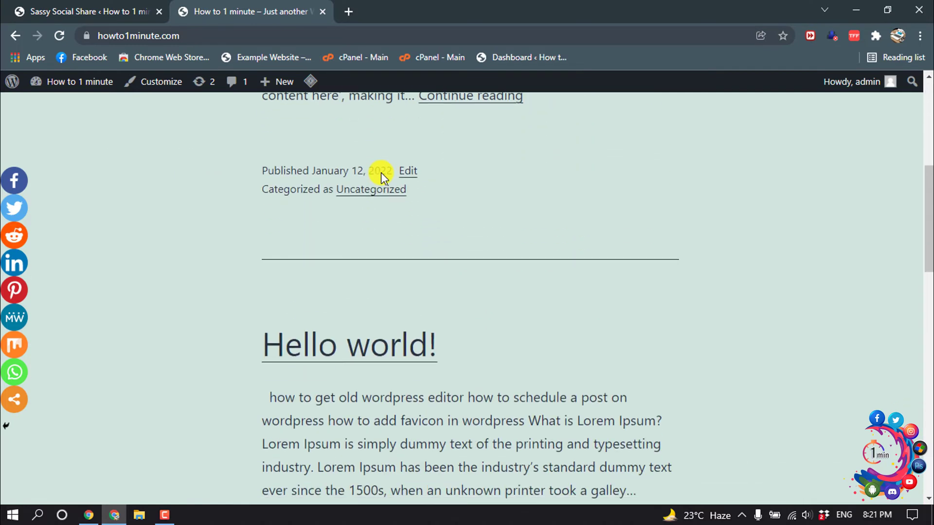
scroll(381, 172, "up", 1)
scroll(412, 292, "down", 1)
scroll(471, 362, "up", 4)
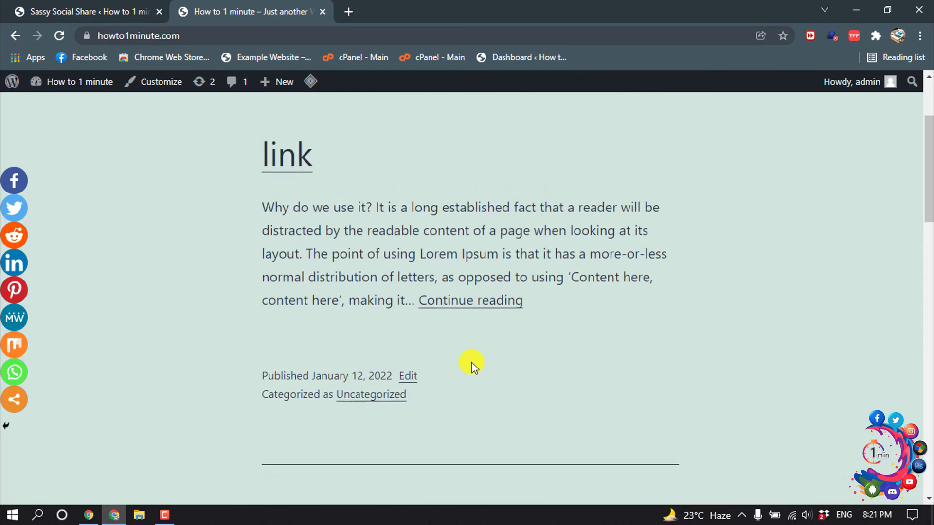
left_click(457, 307)
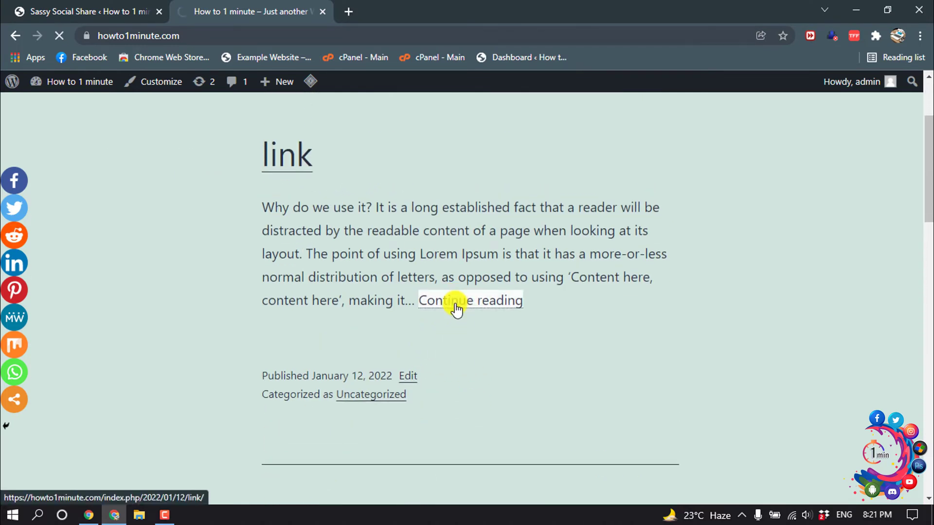
scroll(403, 344, "down", 3)
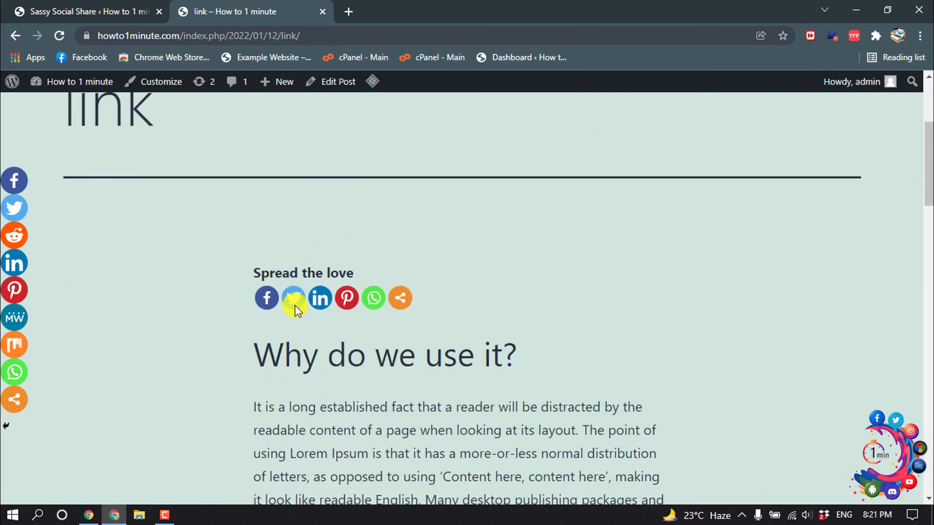
scroll(381, 295, "down", 1)
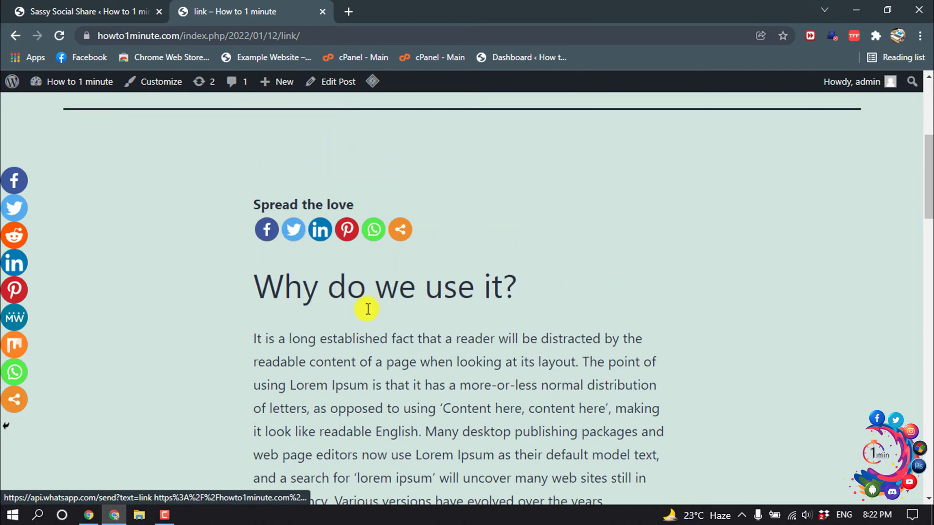
Test the Facebook share icon, close its tab, and minimize the browser.
left_click(267, 229)
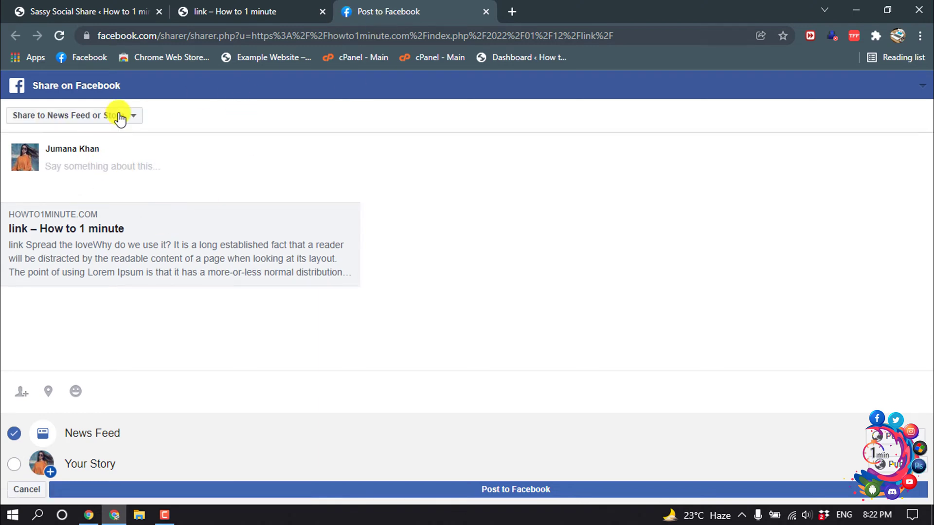
left_click(486, 12)
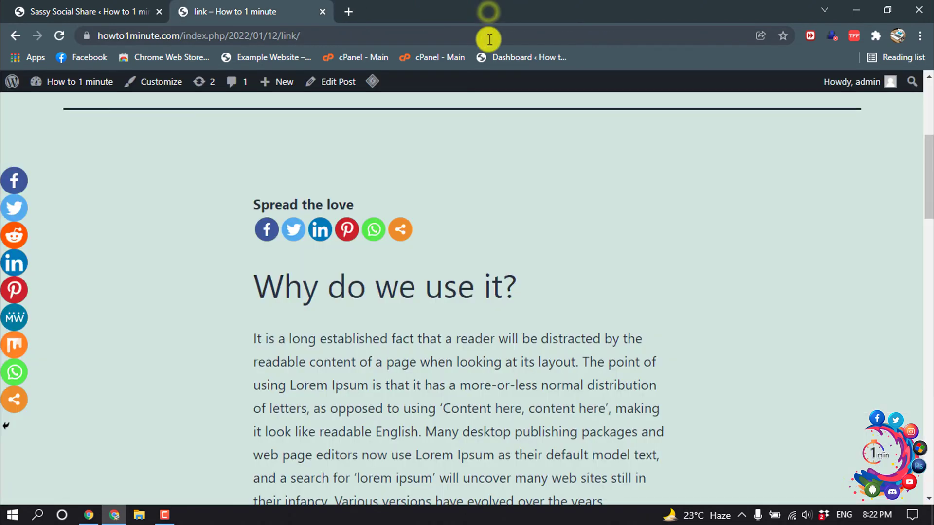
left_click(854, 5)
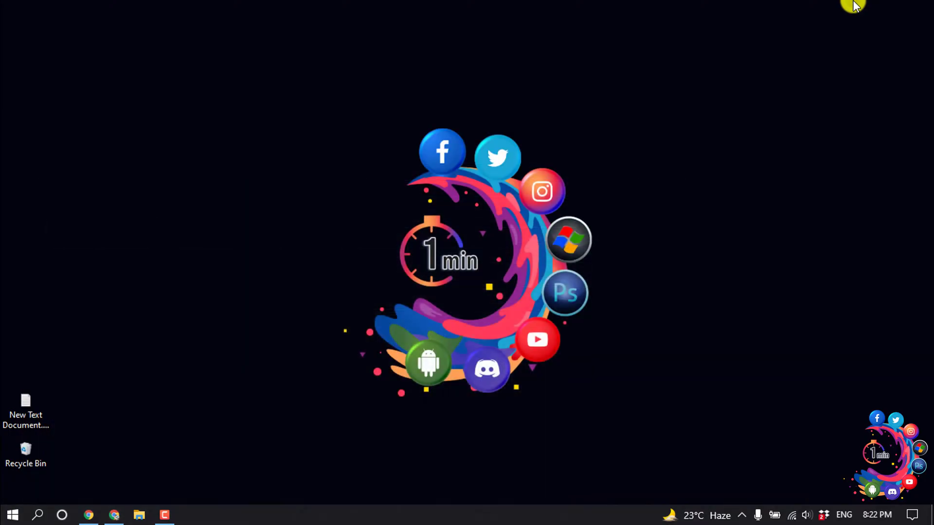